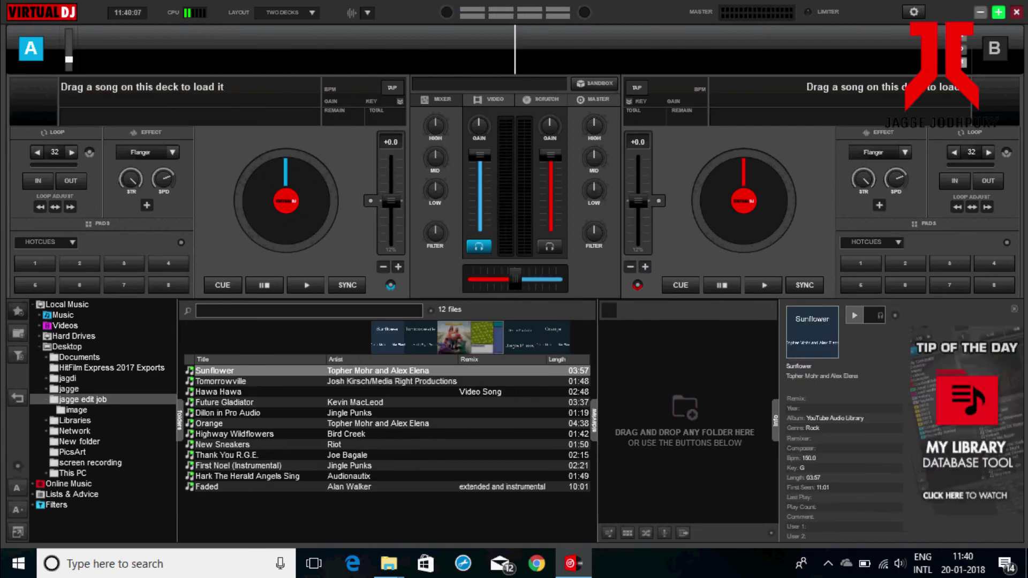
Select all 12 tracks in the 'jagge edit job' song list with Ctrl+A.
key("ctrl+a")
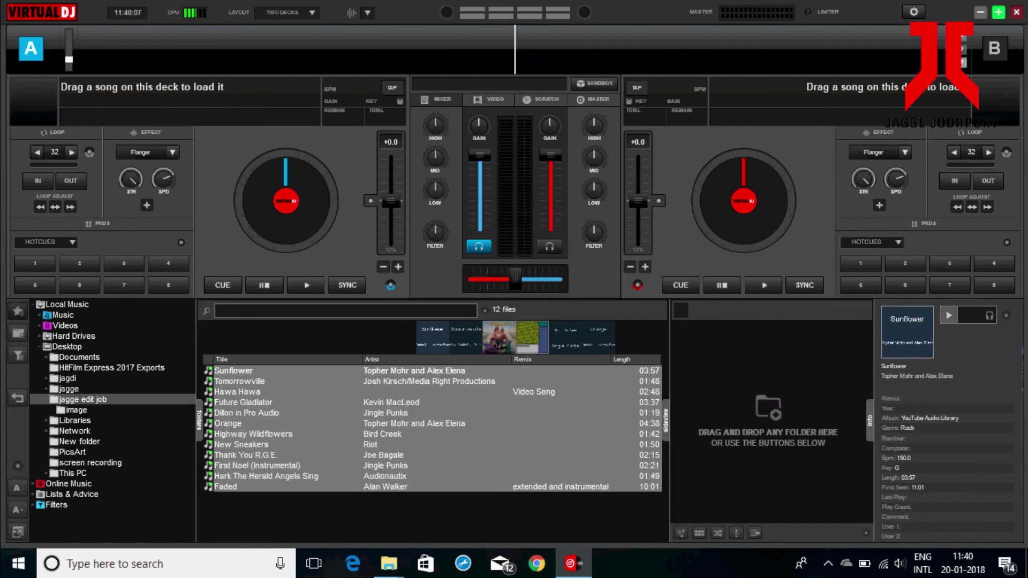
Run Batch > Analyze for BPM on all 12 selected tracks.
right_click(383, 458)
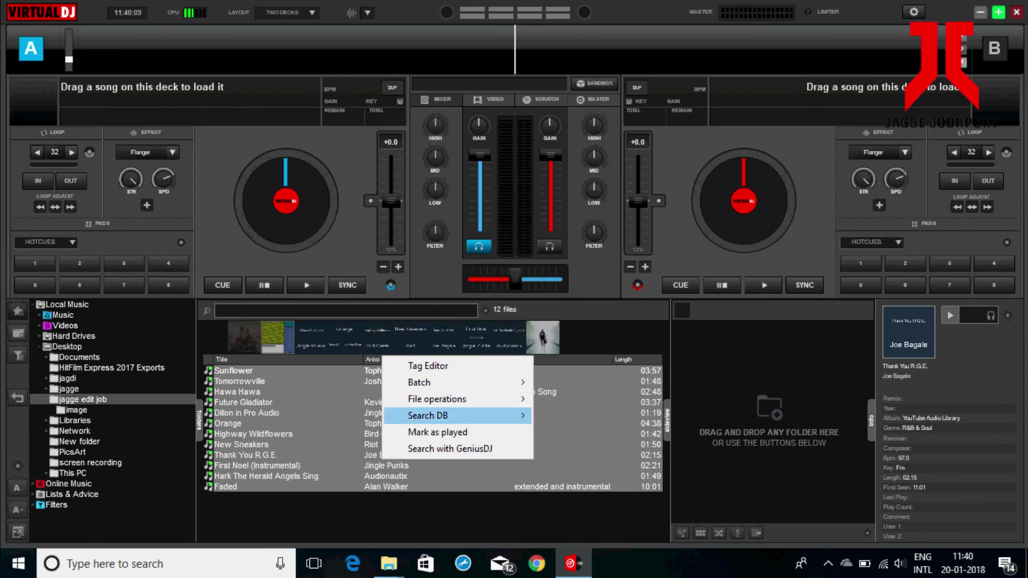
mouse_move(471, 416)
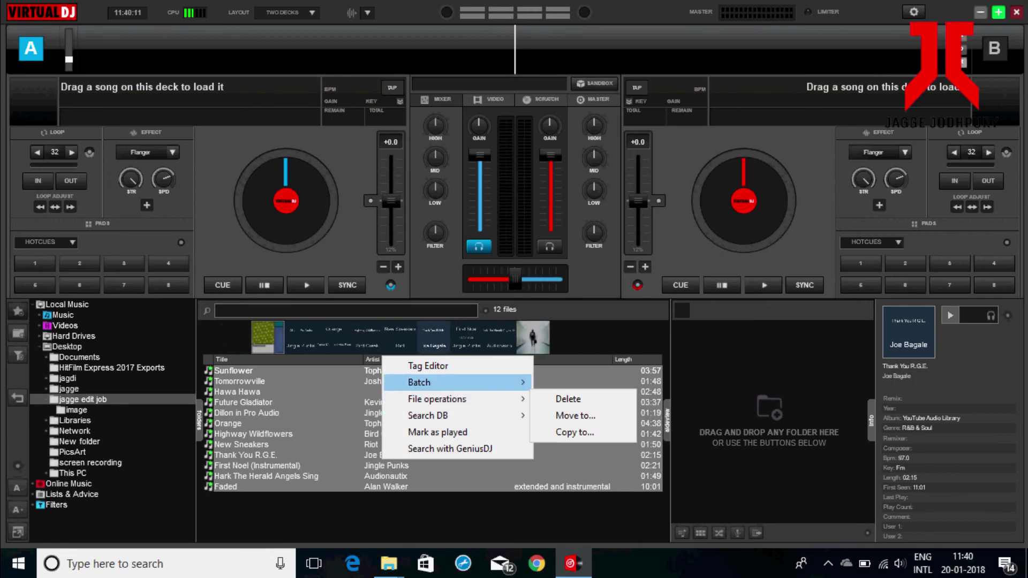
mouse_move(461, 383)
left_click(594, 382)
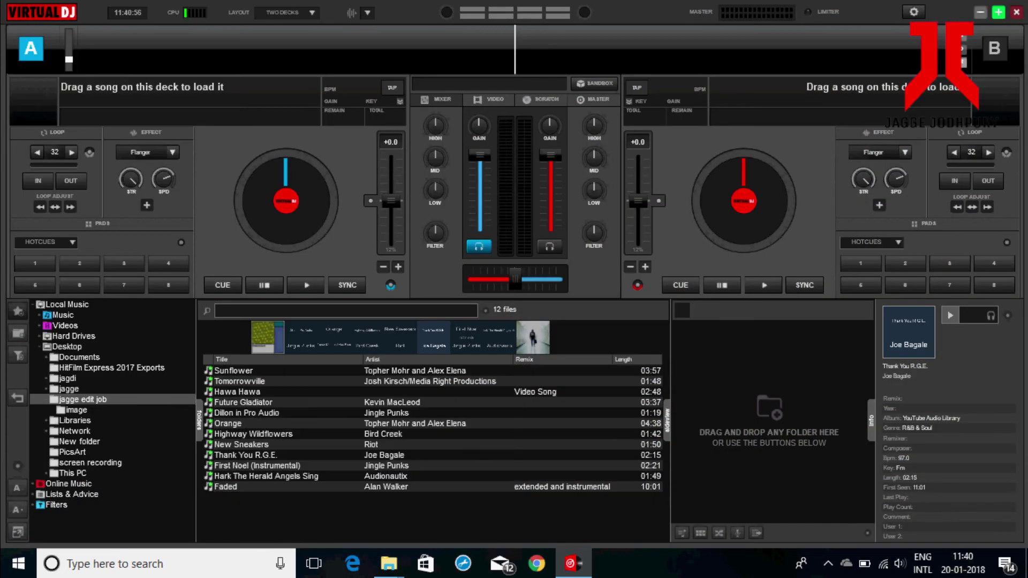
Add a Bpm column to the song list and switch to the FOUR DECKS layout.
right_click(641, 359)
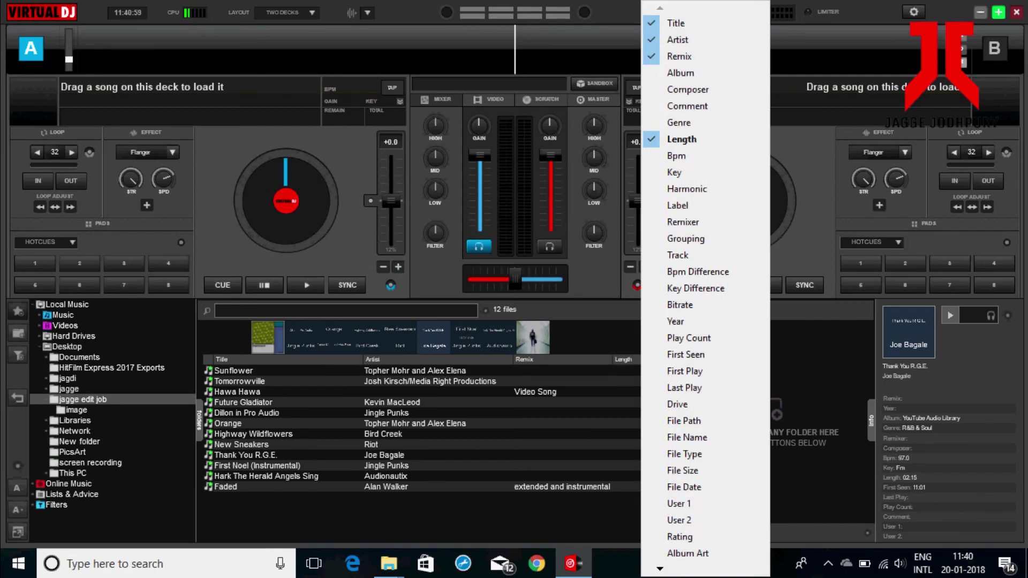
left_click(678, 156)
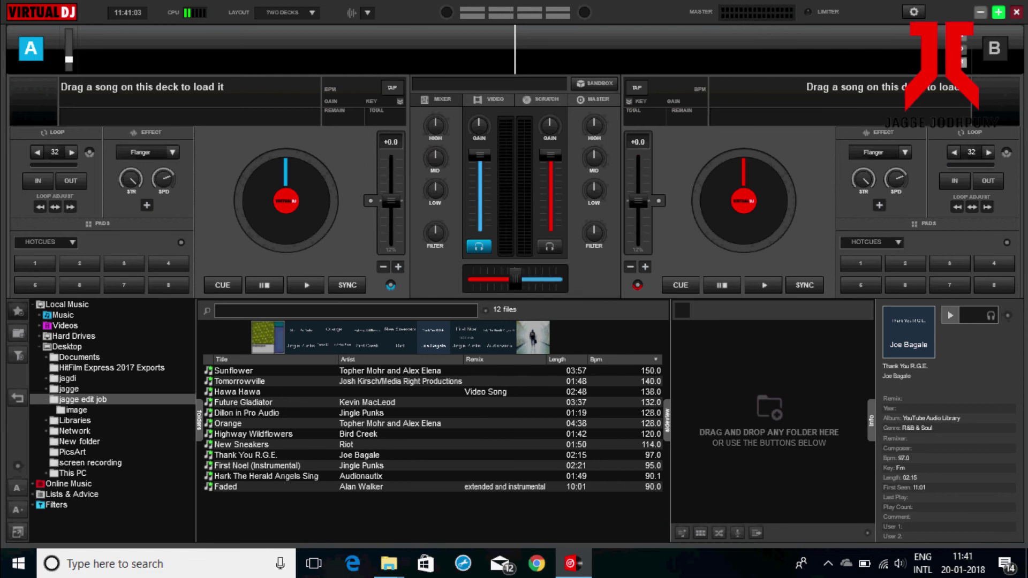
left_click(286, 12)
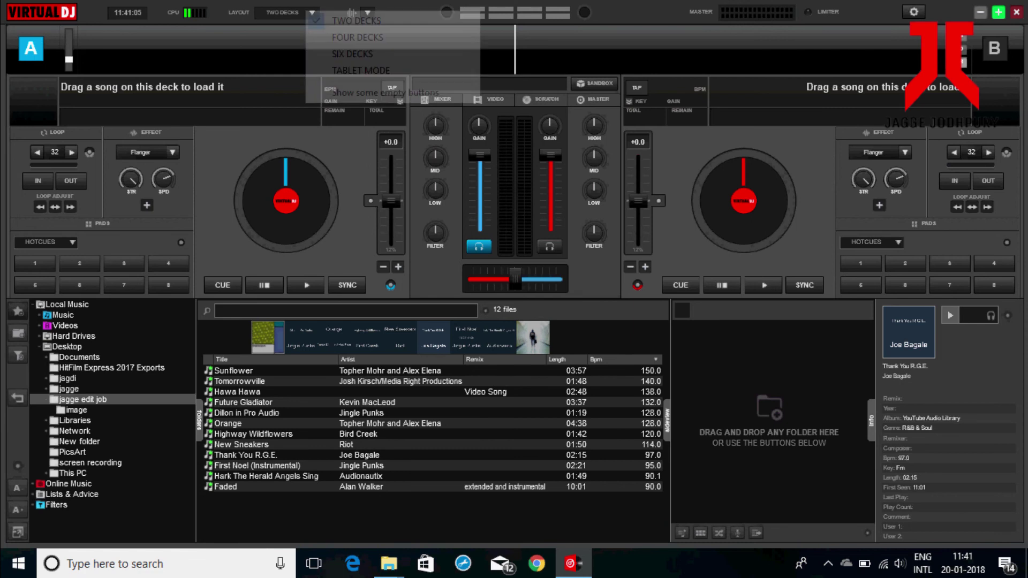
left_click(357, 37)
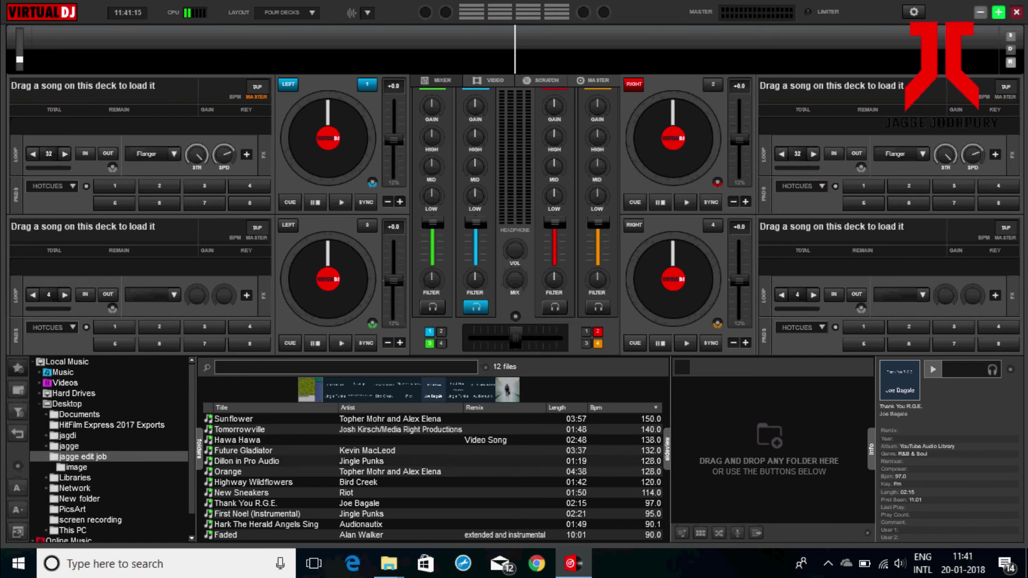
Load Orange, Dillon in Pro Audio, First Noel (Instrumental), New Sneakers onto decks 1–4; play decks 1 and 4.
double_click(268, 472)
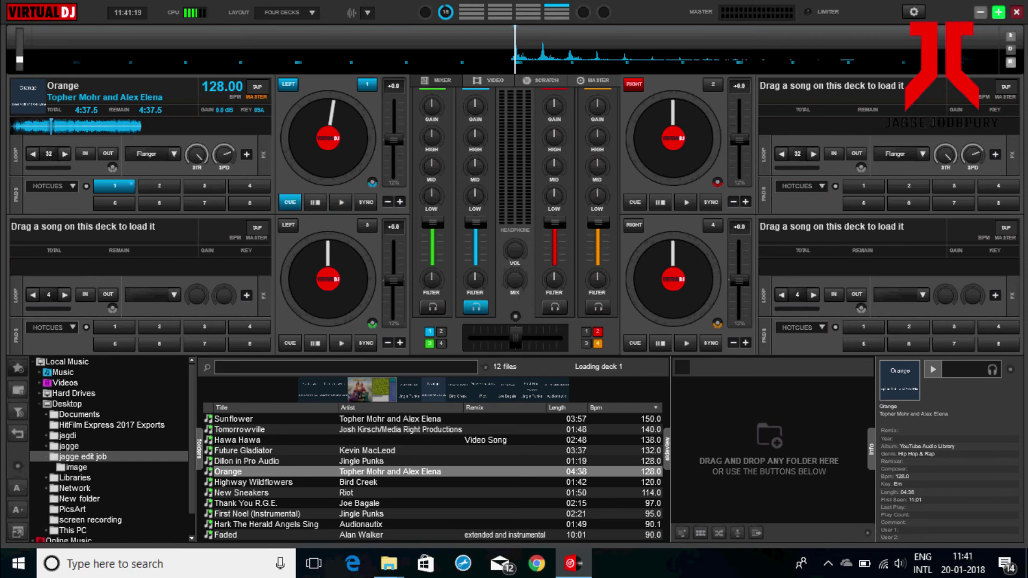
left_click_drag(247, 461, 717, 102)
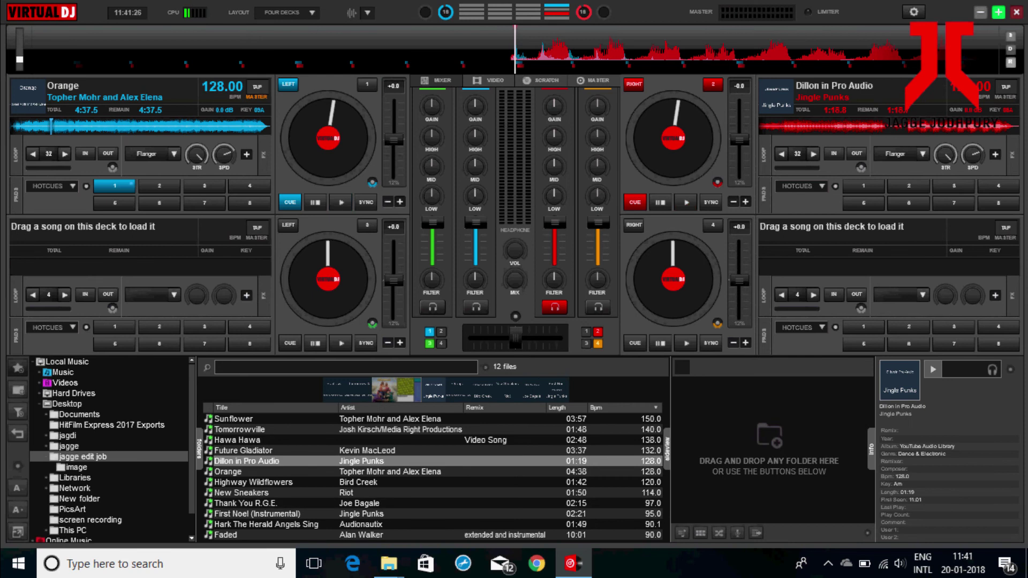
left_click_drag(246, 513, 292, 220)
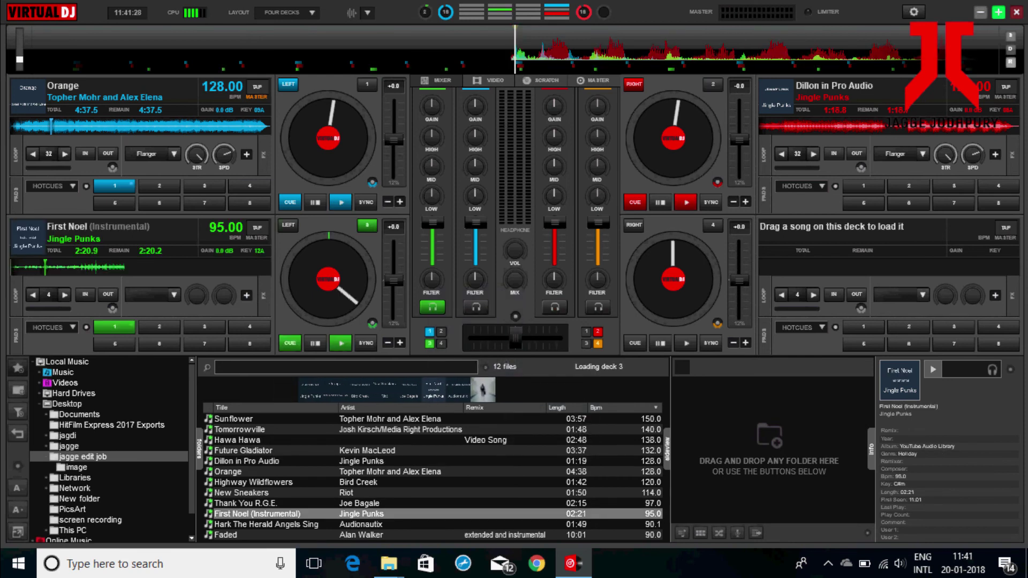
left_click_drag(241, 492, 712, 235)
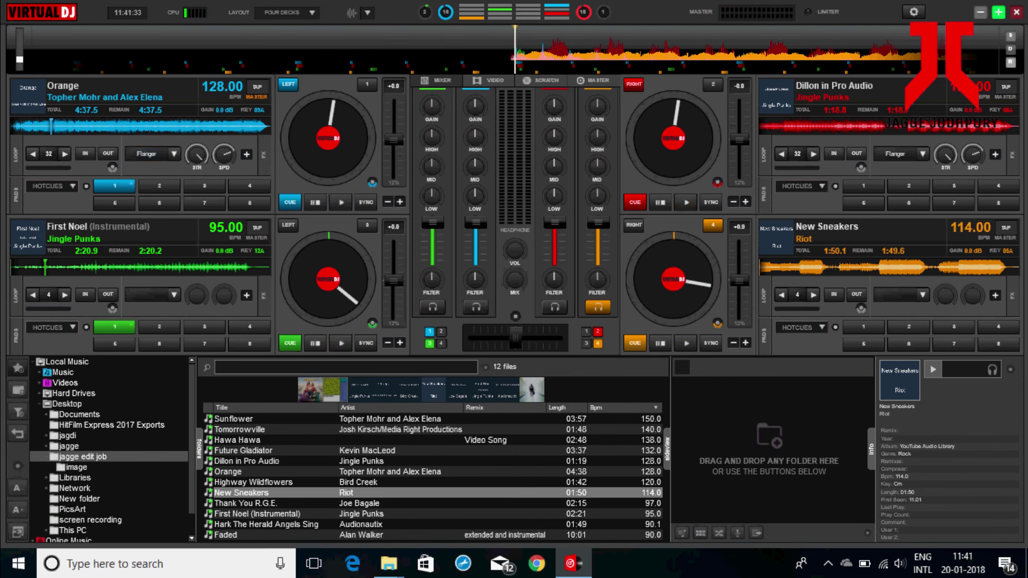
left_click(115, 186)
left_click(686, 343)
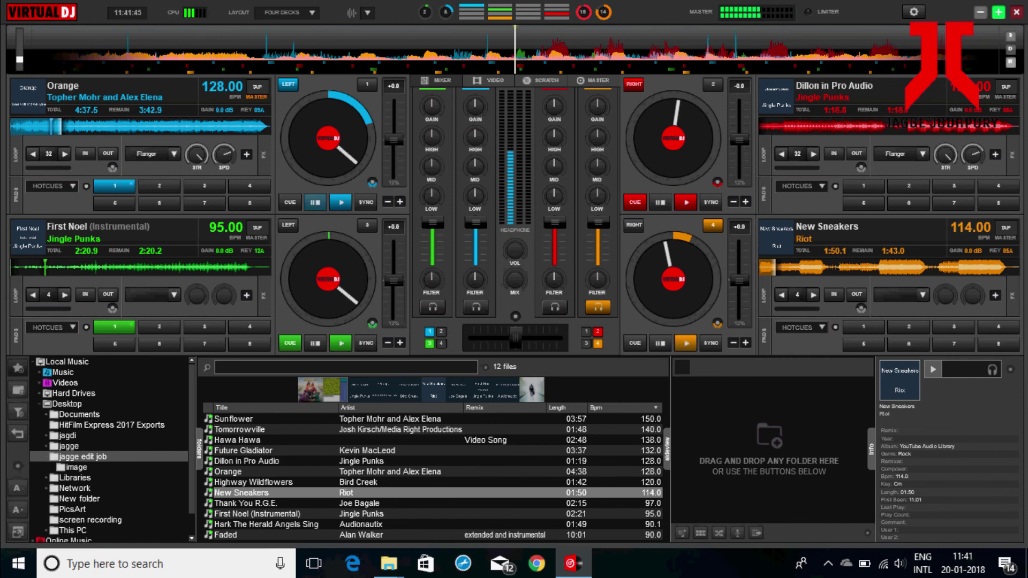
Stop deck 1, restart it from hot cue 1, play deck 4, then return deck 1 to its cue.
key("space")
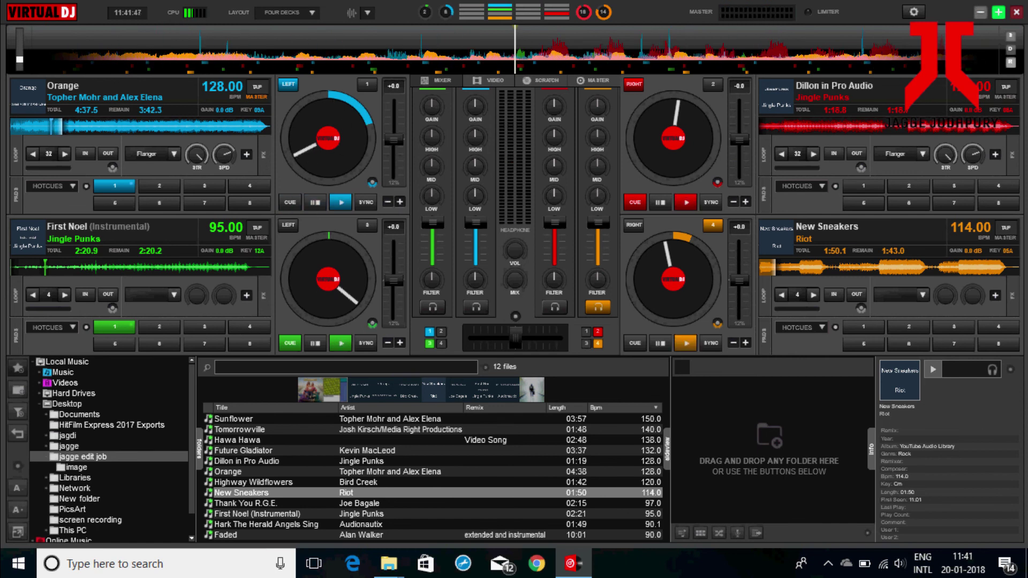
key("1")
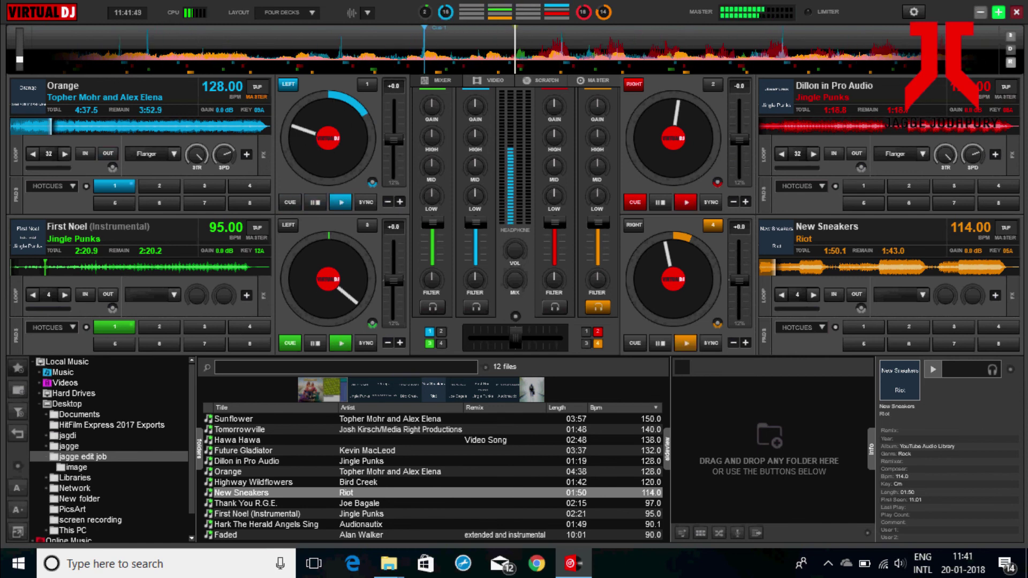
key("space")
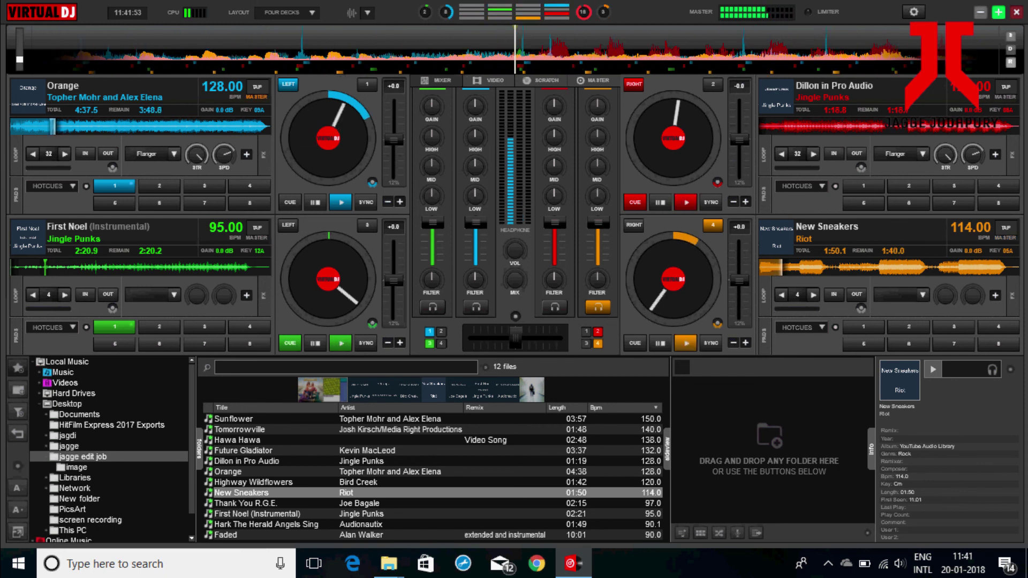
key("Tab")
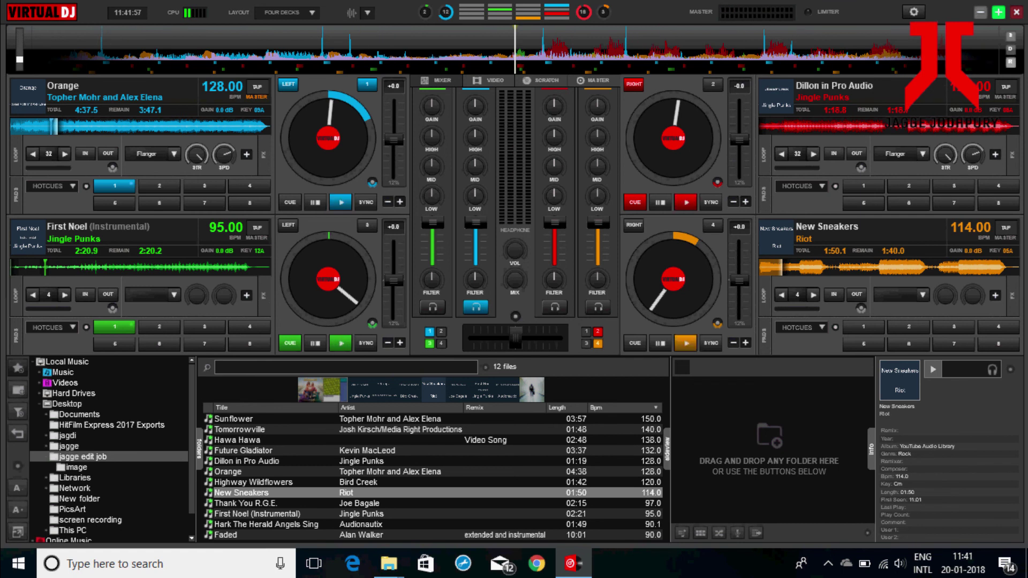
key("c")
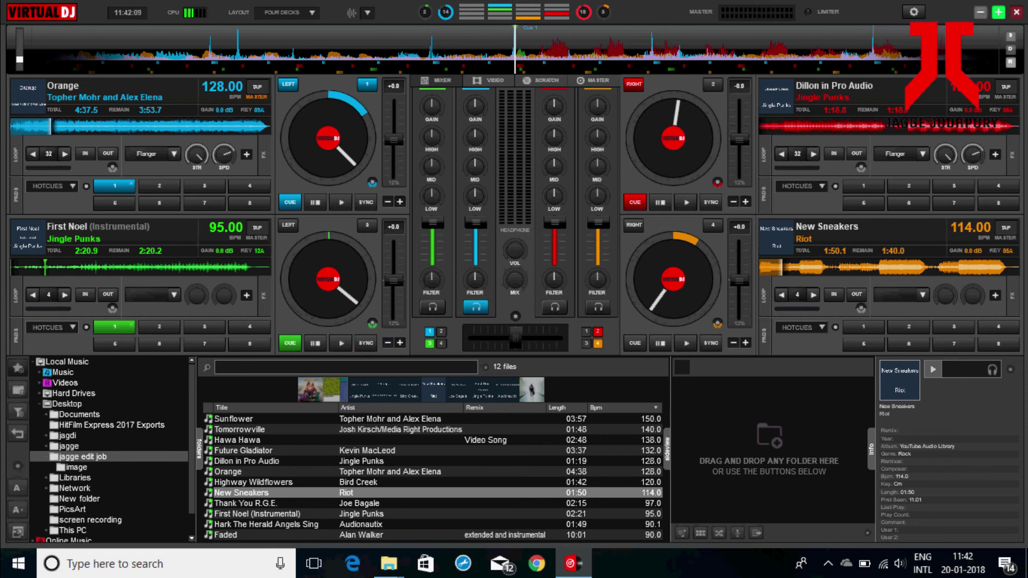
Jump deck 2 near its end and to hot cue 1, then skip deck 4 to 0:59 remaining.
left_click(907, 126)
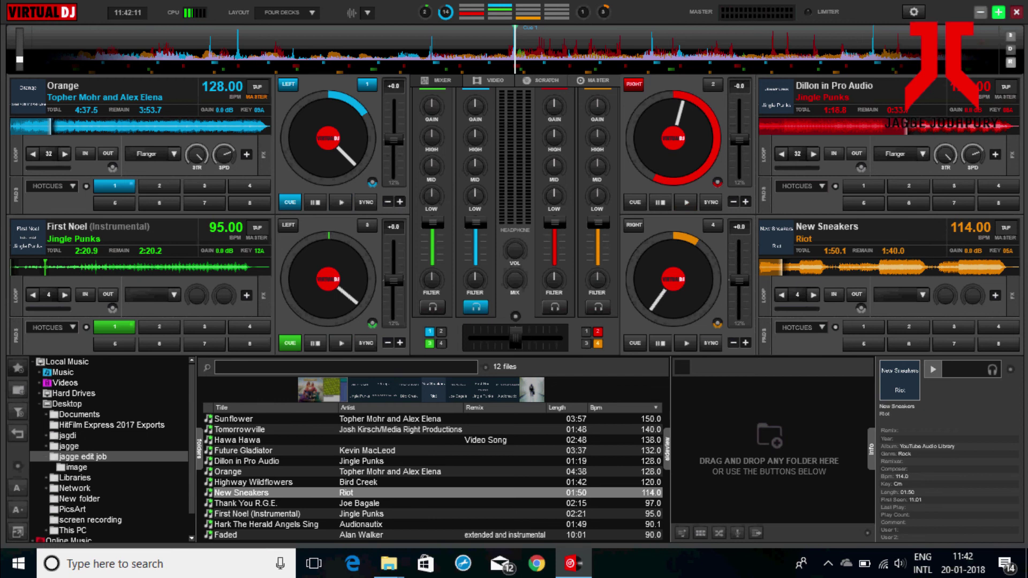
key("1")
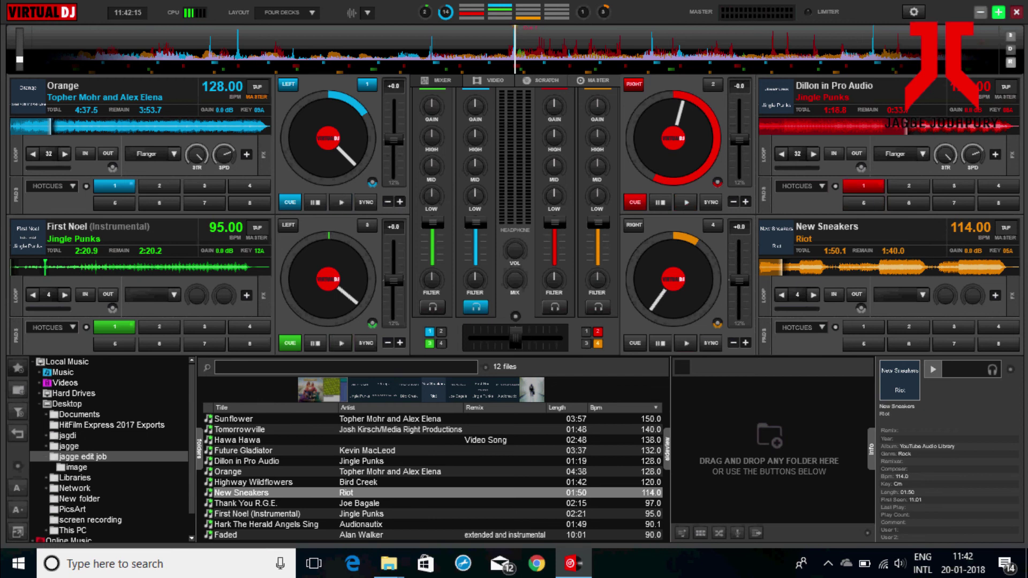
key("1")
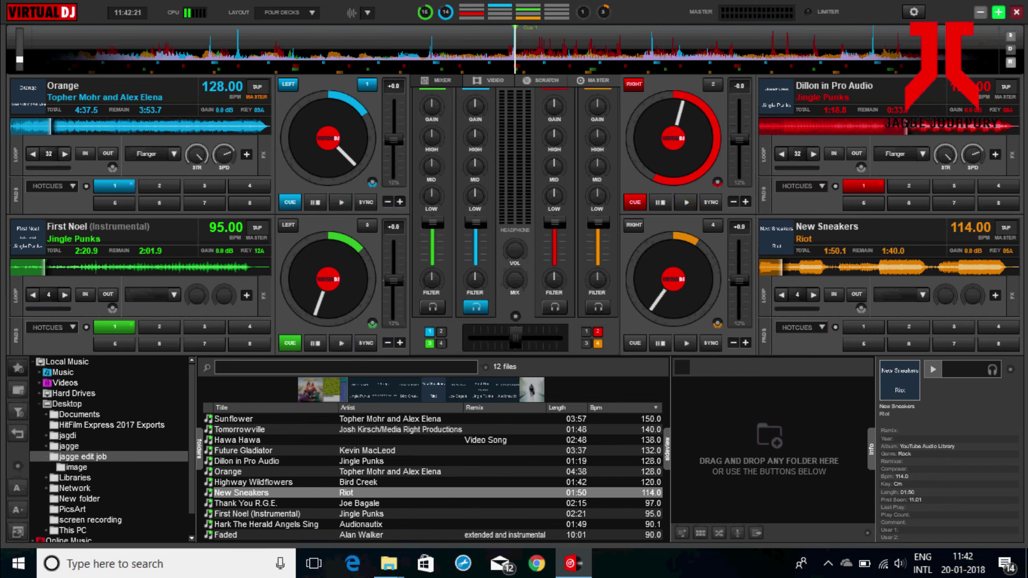
left_click(879, 268)
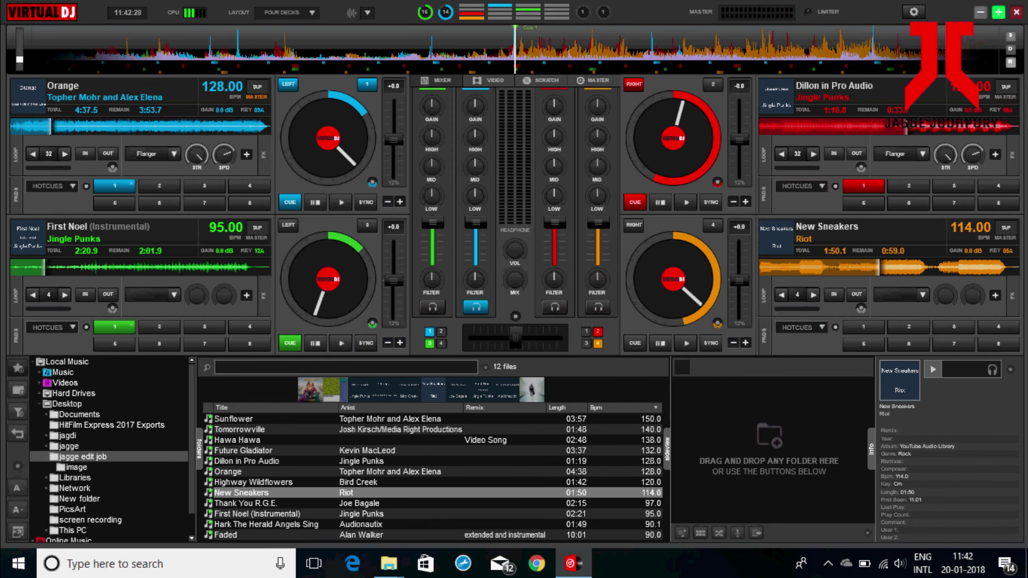
Start recording the mix to parody123.mp3 in MP3 format from the Record settings, then close settings.
left_click(914, 12)
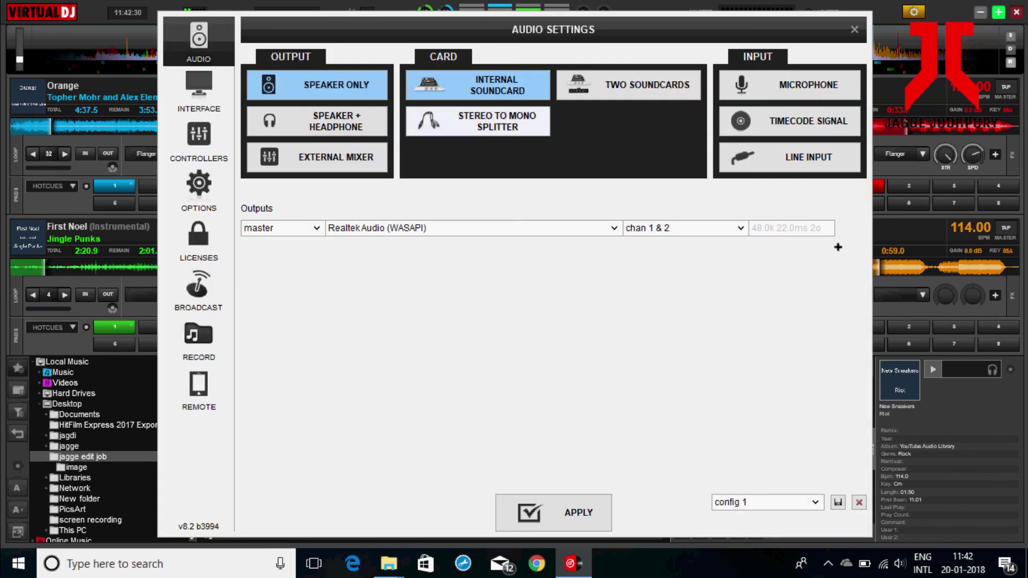
left_click(198, 340)
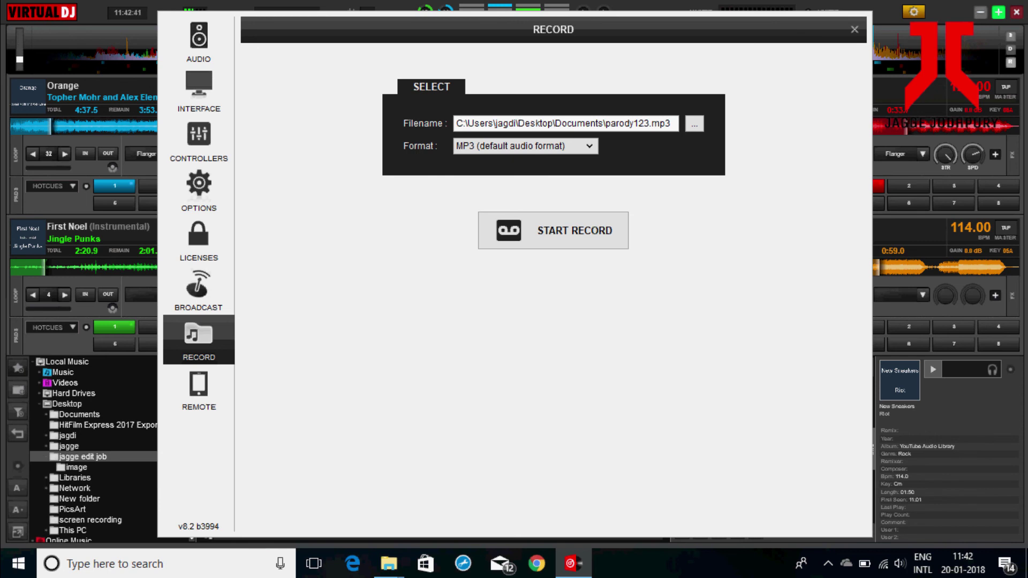
left_click(589, 146)
left_click(589, 146)
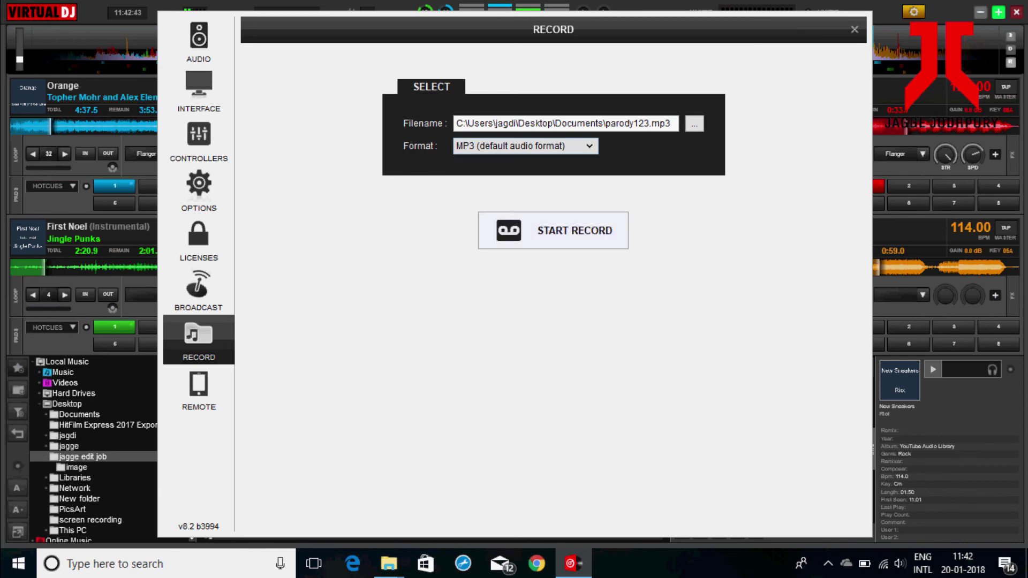
left_click(553, 231)
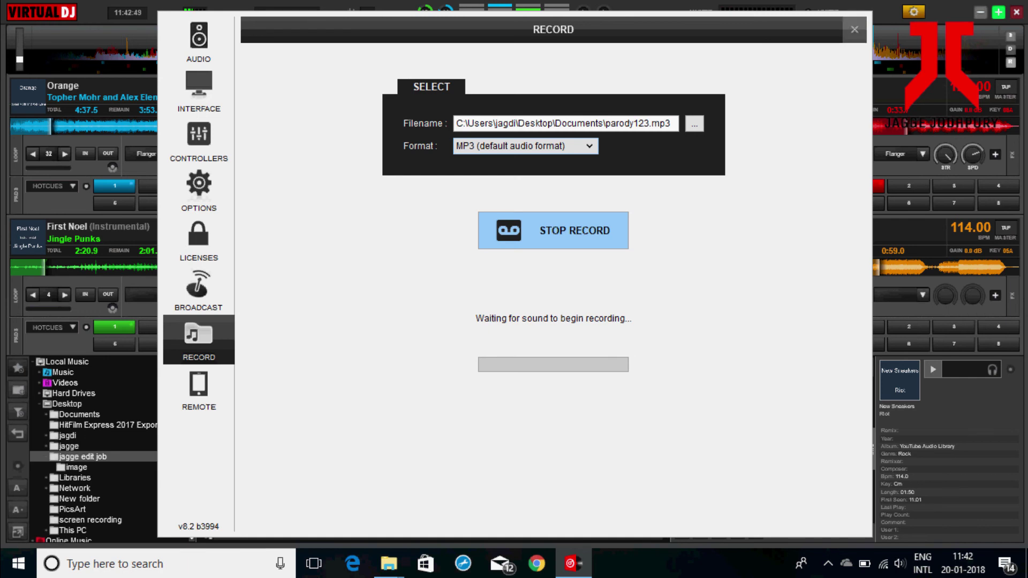
left_click(854, 30)
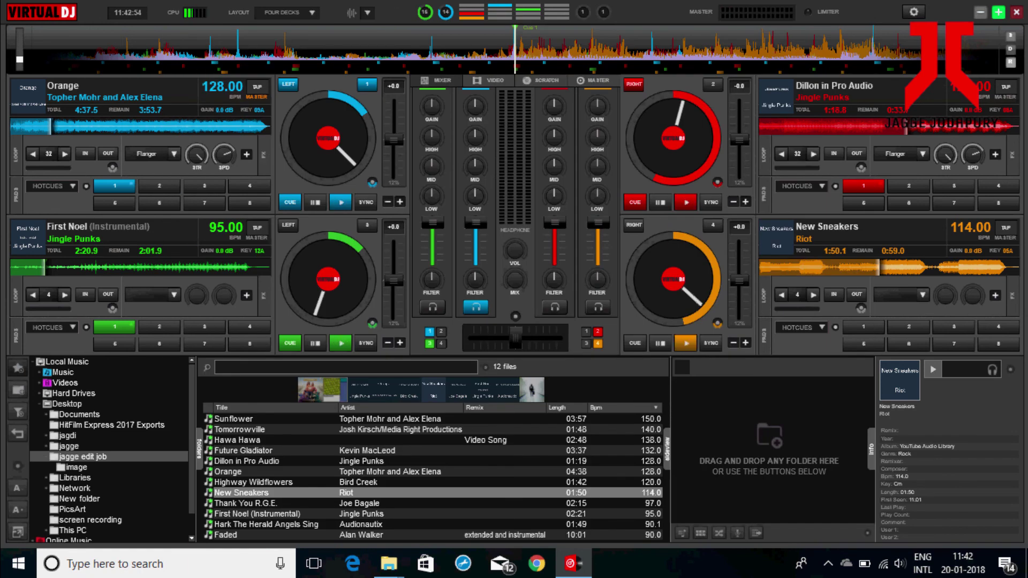
Move the crossfader left to 40% and put decks 2 and 3 on headphone cue.
mouse_move(514, 338)
left_click_drag(515, 337, 470, 337)
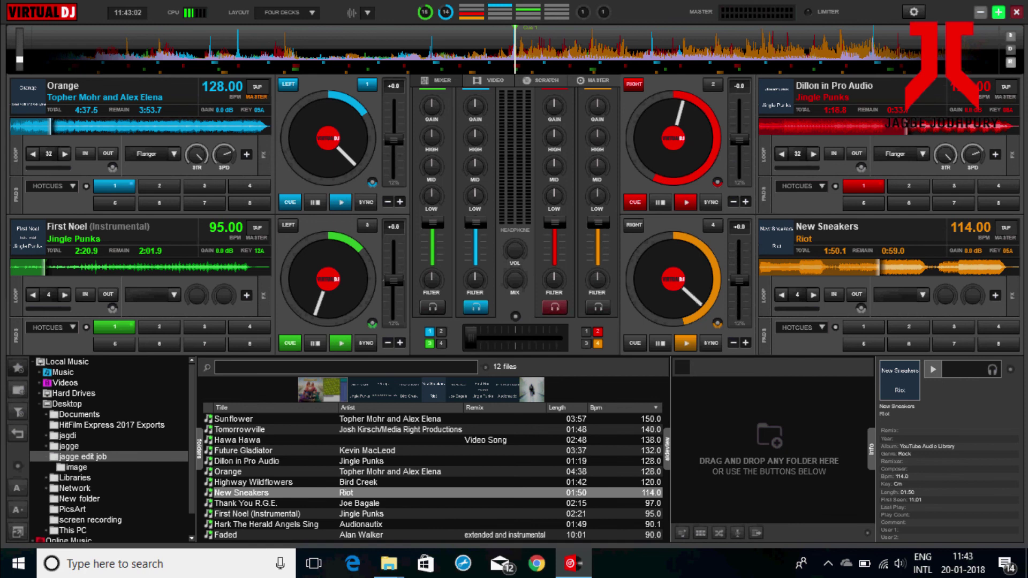
left_click(555, 307)
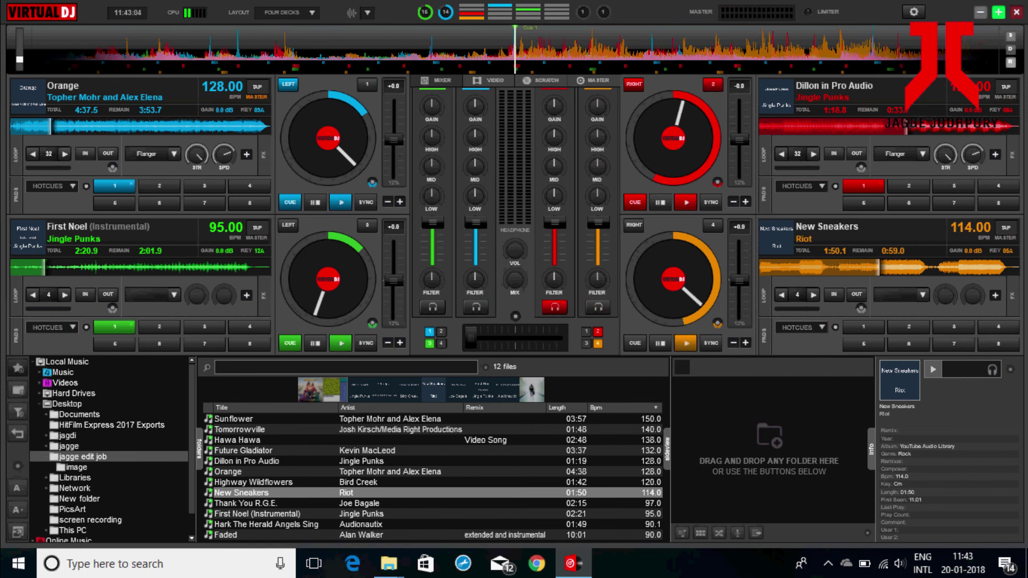
left_click(432, 307)
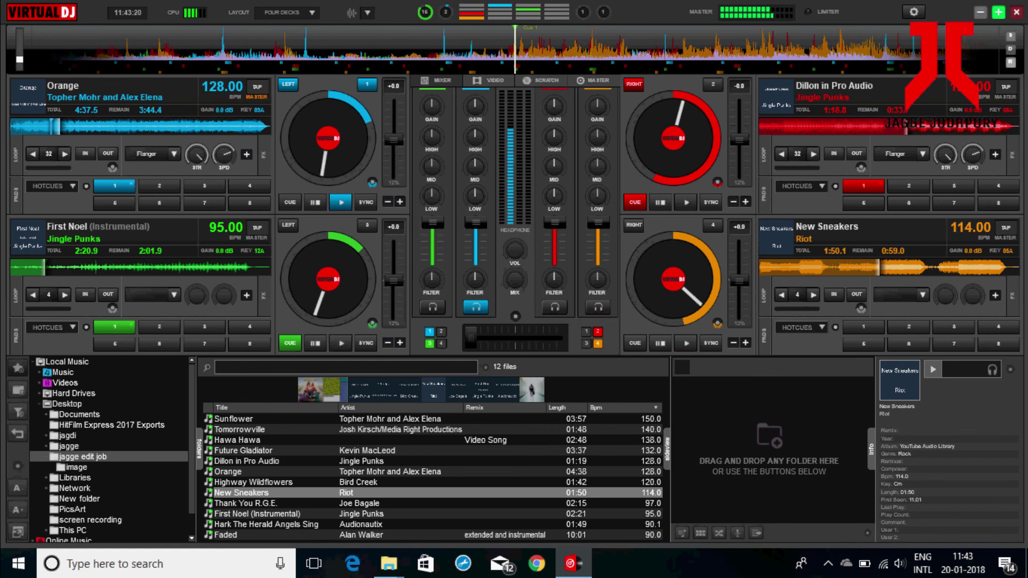
Raise the system volume to 86, then make deck 2 active and start it playing.
key("XF86AudioLowerVolume")
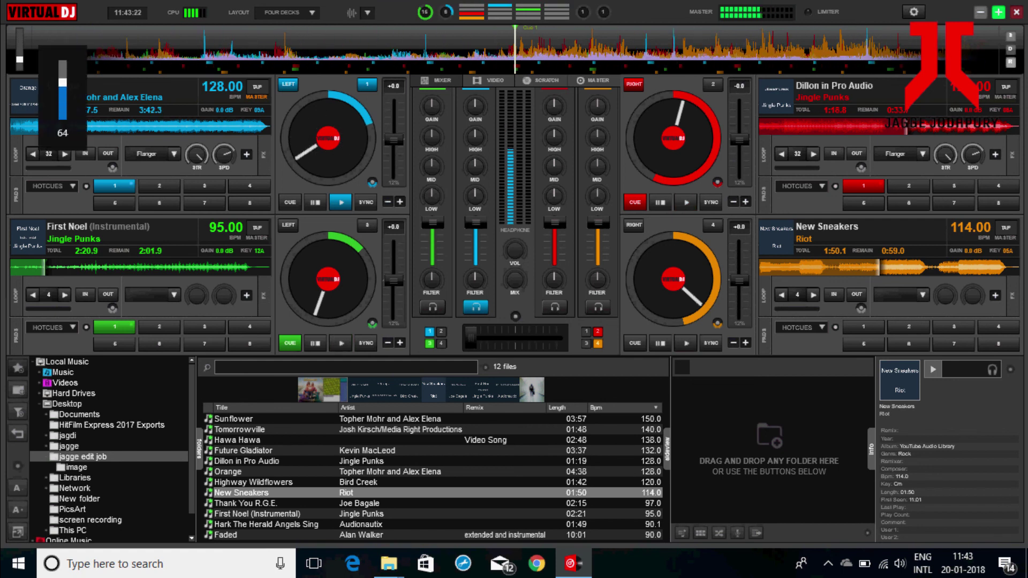
key("XF86AudioRaiseVolume")
key("XF86AudioRaiseVolume")
key("XF86AudioRaiseVolume")
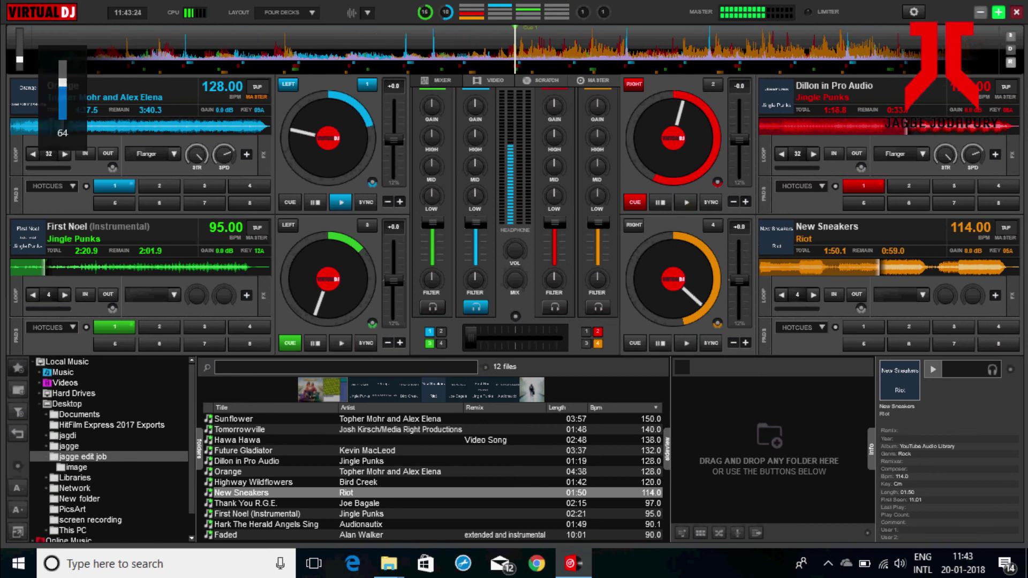
key("XF86AudioRaiseVolume")
key("XF86AudioRaiseVolume")
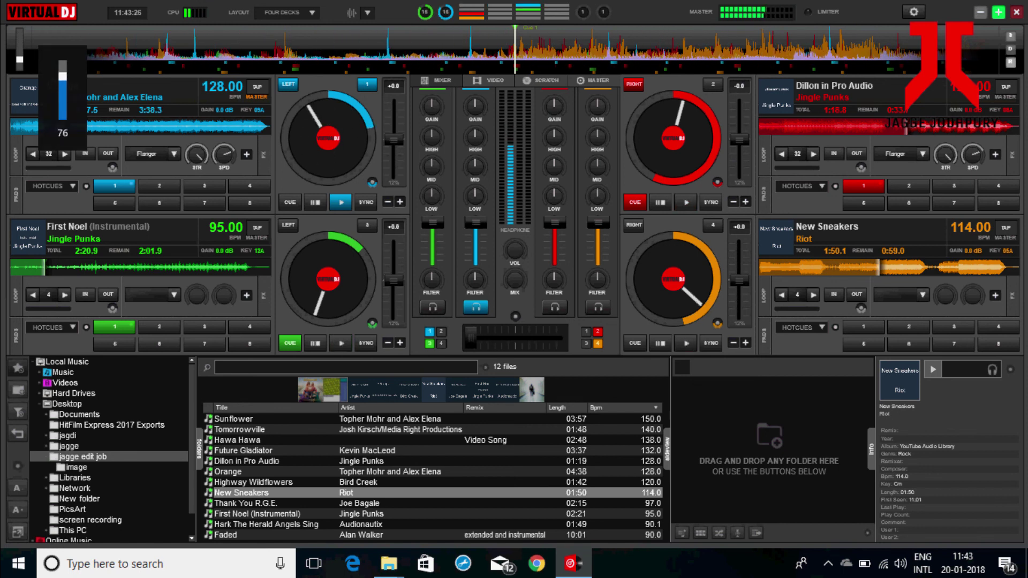
key("XF86AudioRaiseVolume")
key("XF86AudioRaiseVolume")
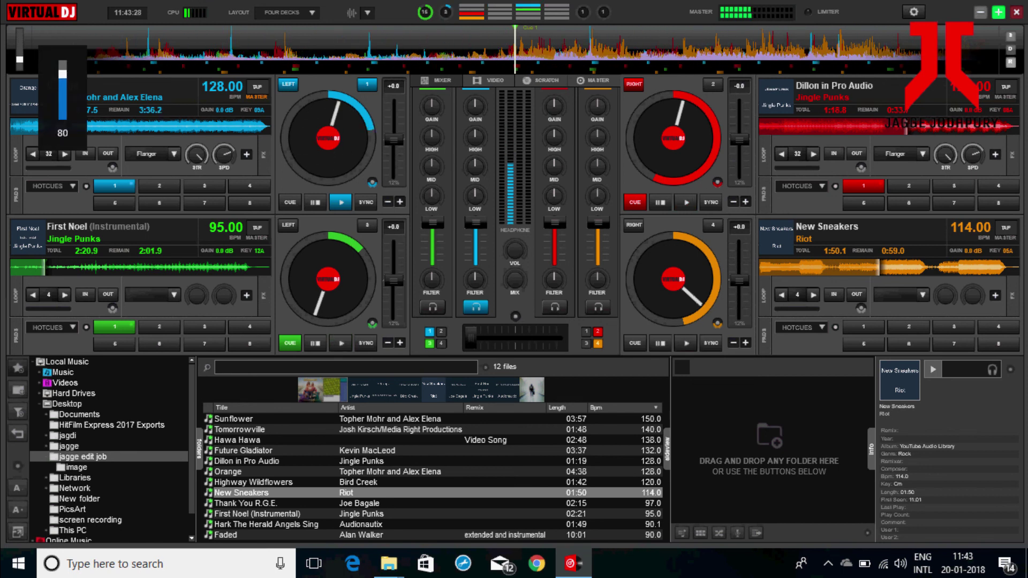
key("XF86AudioRaiseVolume")
key("XF86AudioRaiseVolume")
key("XF86AudioRaiseVolume")
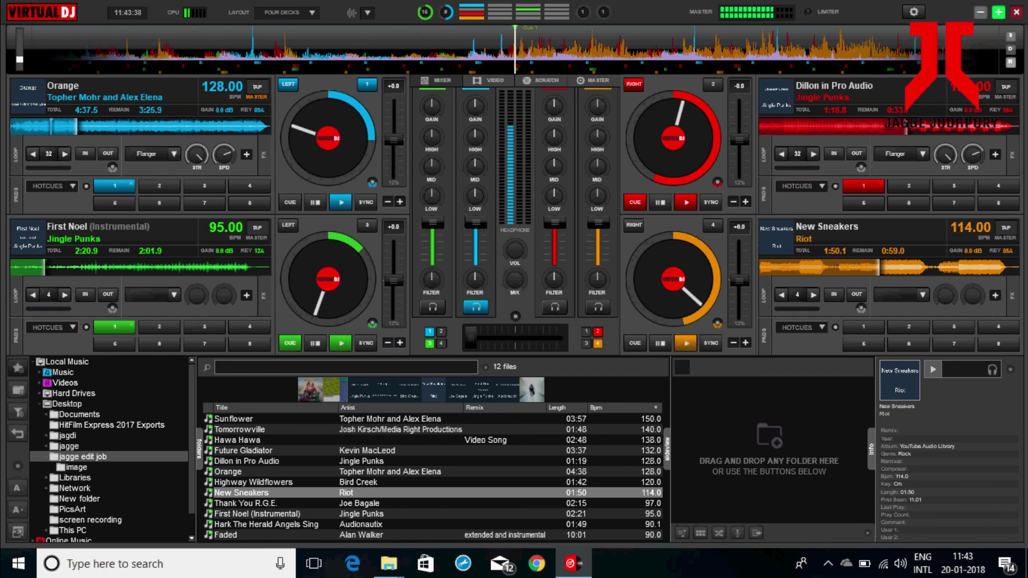
key("XF86AudioLowerVolume")
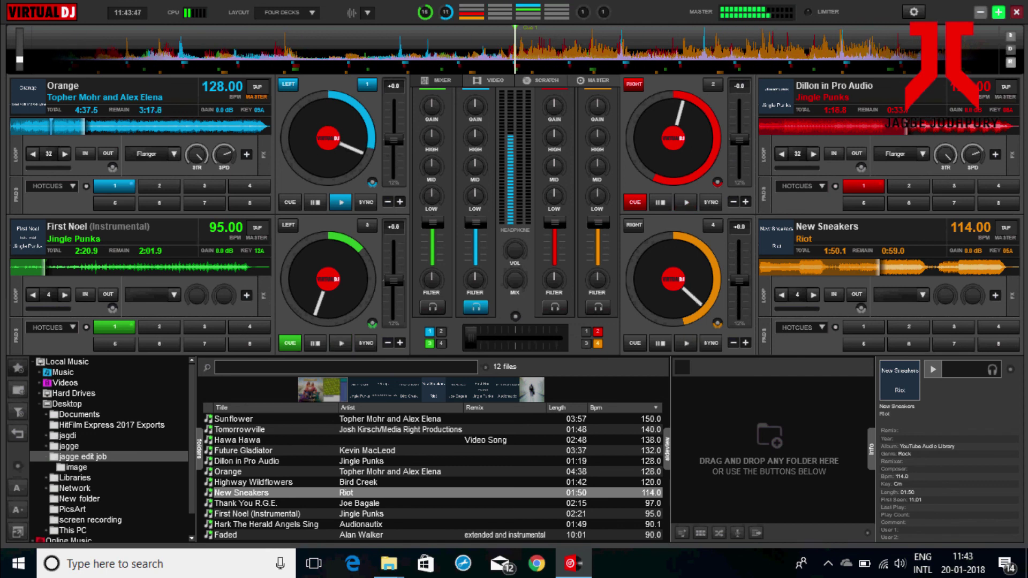
key("Right")
key("space")
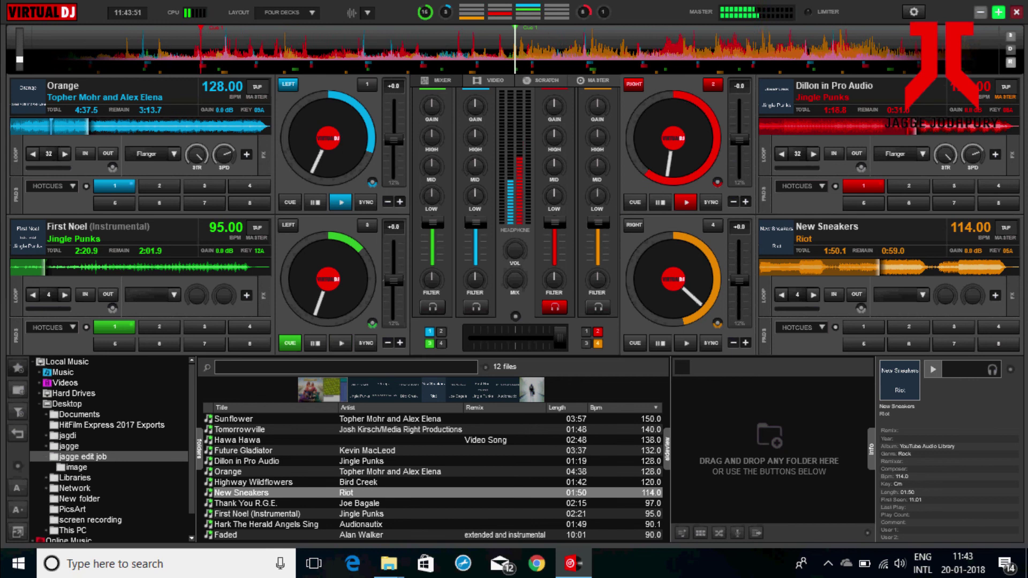
Make deck 4 the active deck and start New Sneakers playing on it.
key("Left")
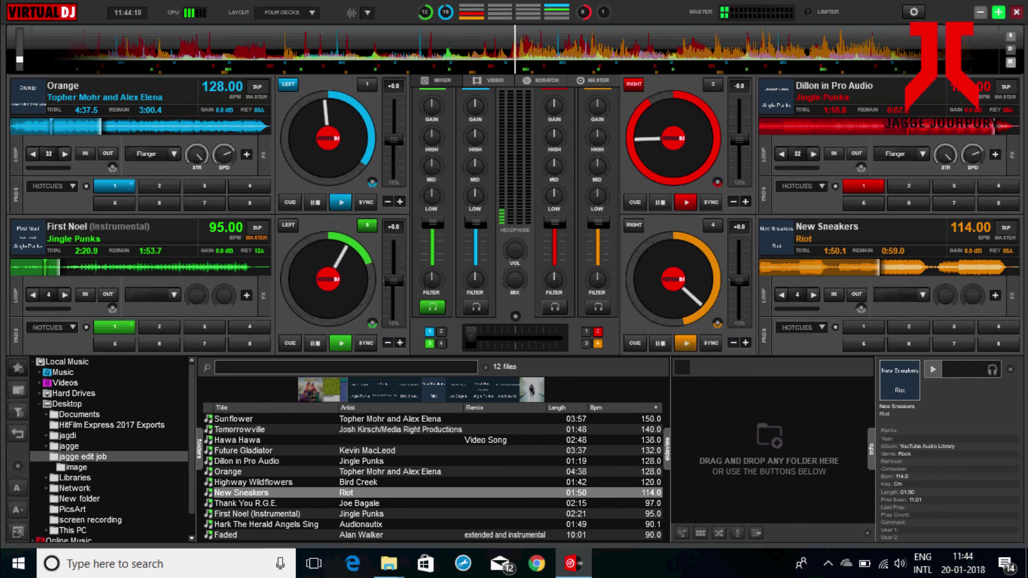
left_click(713, 225)
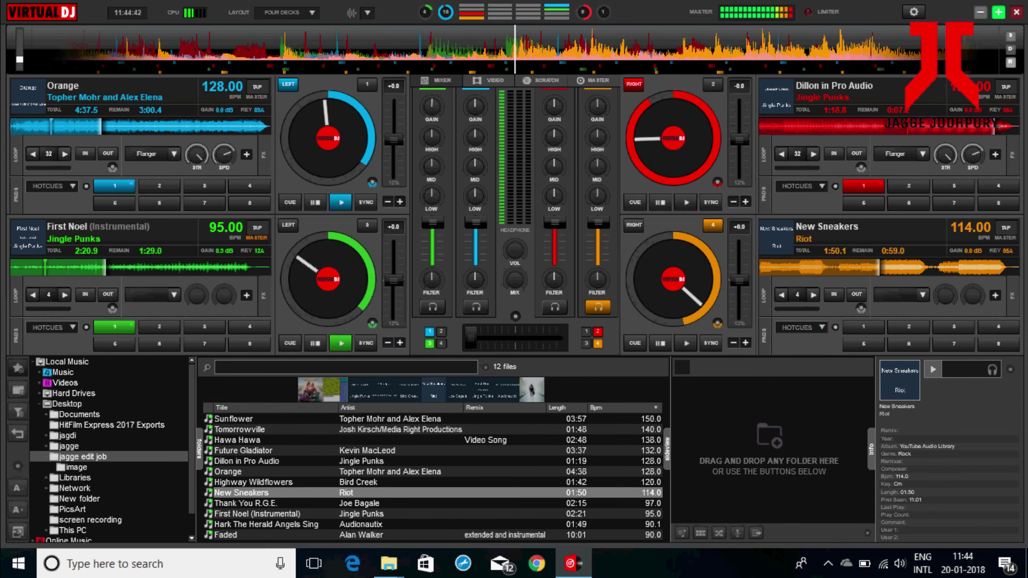
key("space")
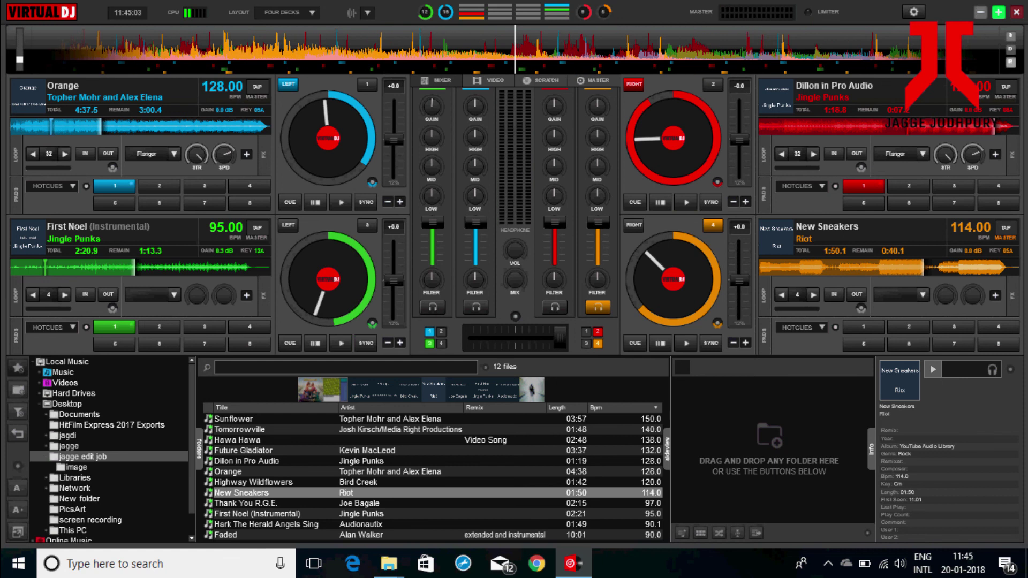
Stop the mix recording, finishing parody123.mp3 (01:56, 2.67 MB), and play it in Groove Music.
left_click(914, 12)
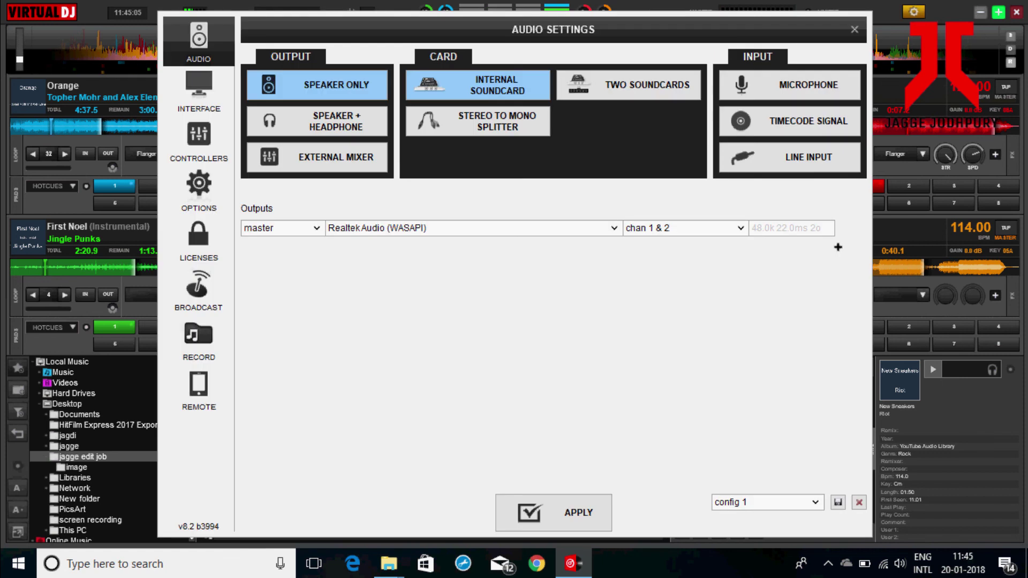
left_click(198, 341)
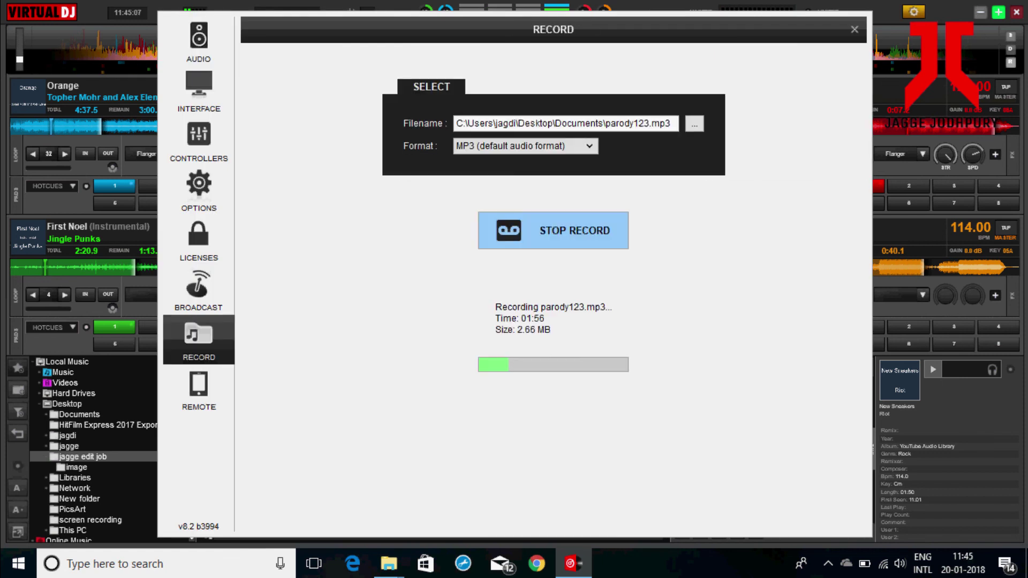
left_click(553, 231)
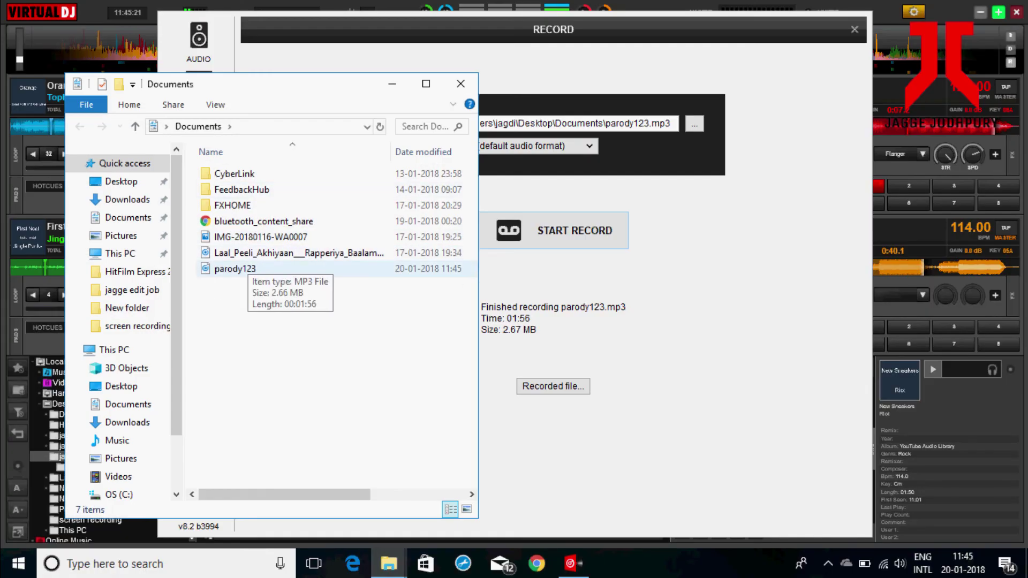
double_click(235, 268)
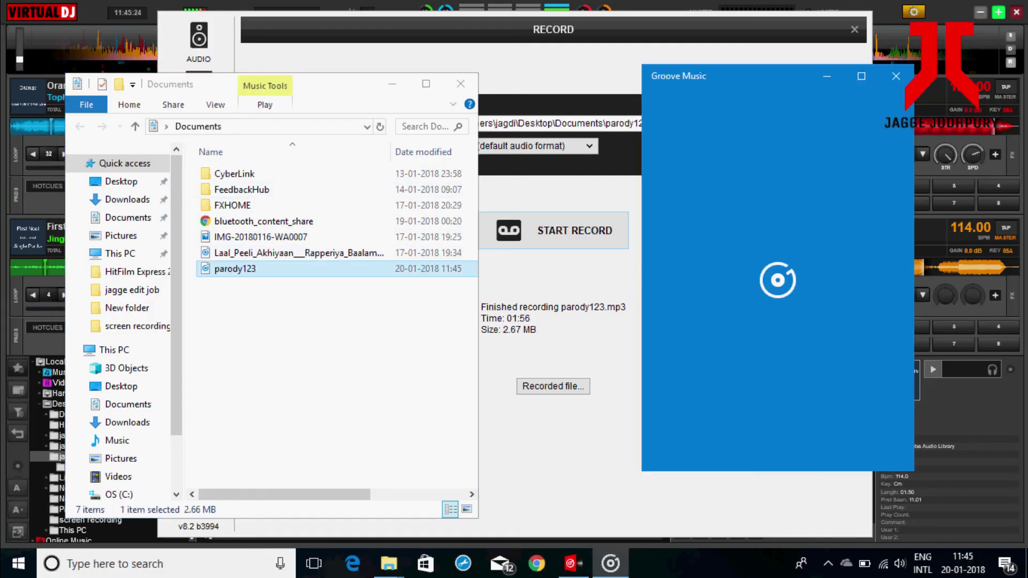